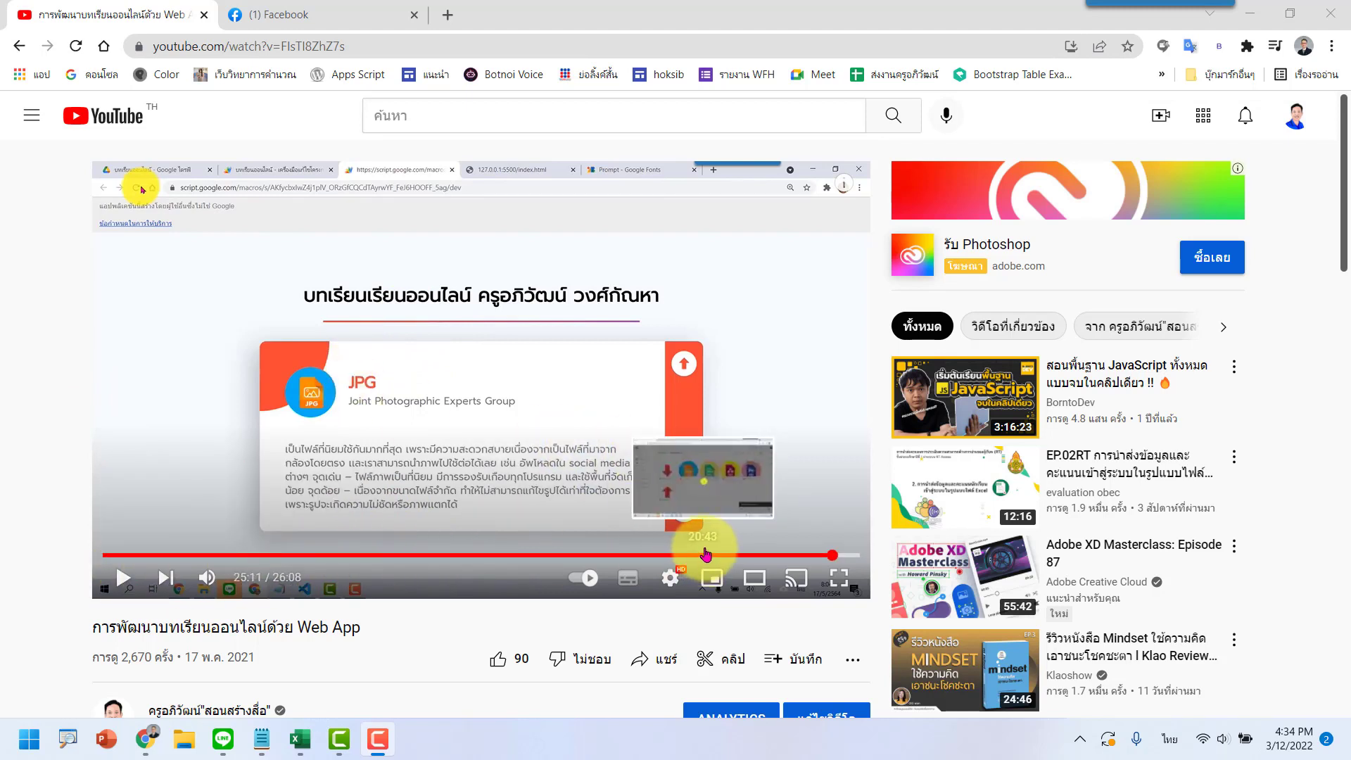
Start a clip of the paused lesson video with a 15-second selection from 25:11.2 to 25:26.2
{"action": "left_click", "coordinate": [712, 665]}
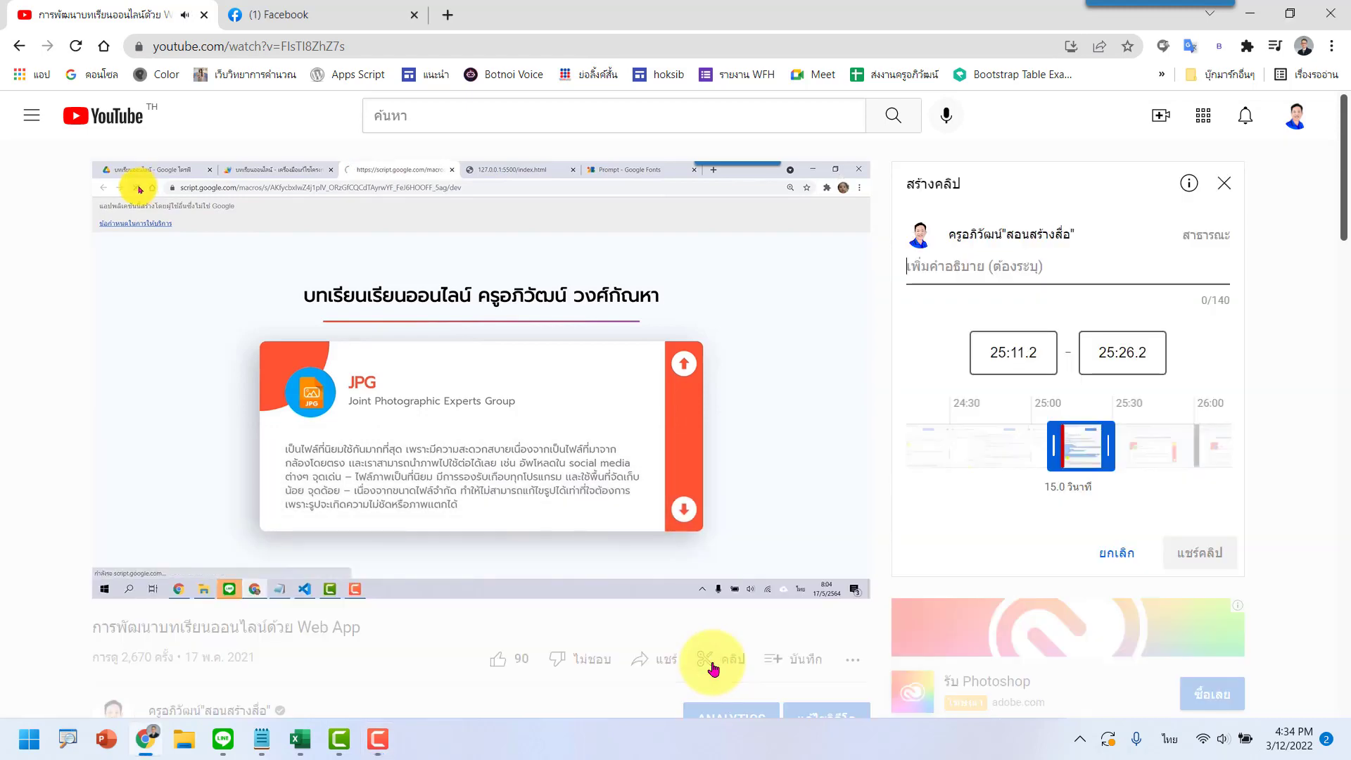
{"action": "left_click", "coordinate": [118, 579]}
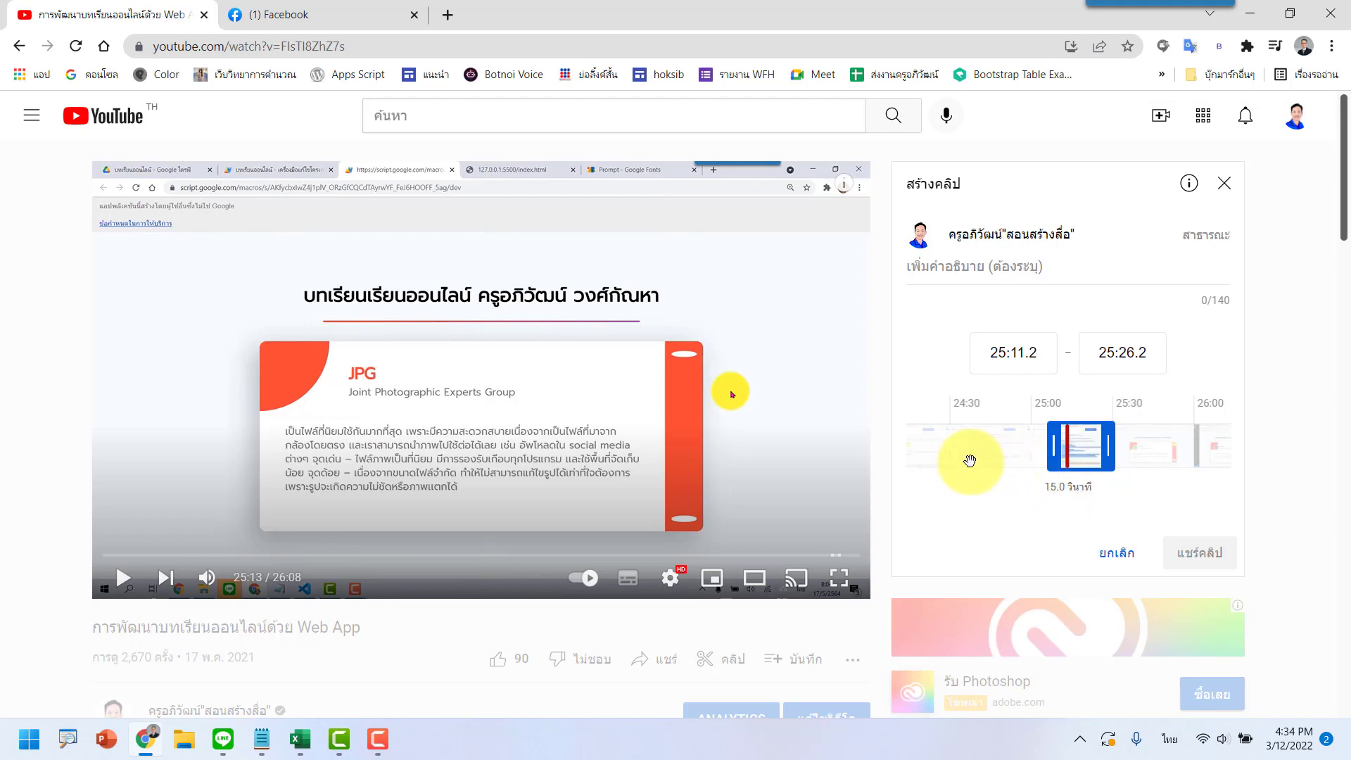
Adjust the clip's start and end handles so it runs 25:07.6 to 25:38.6, 31.0 seconds
{"action": "left_click_drag", "start_coordinate": [1058, 452], "coordinate": [956, 462]}
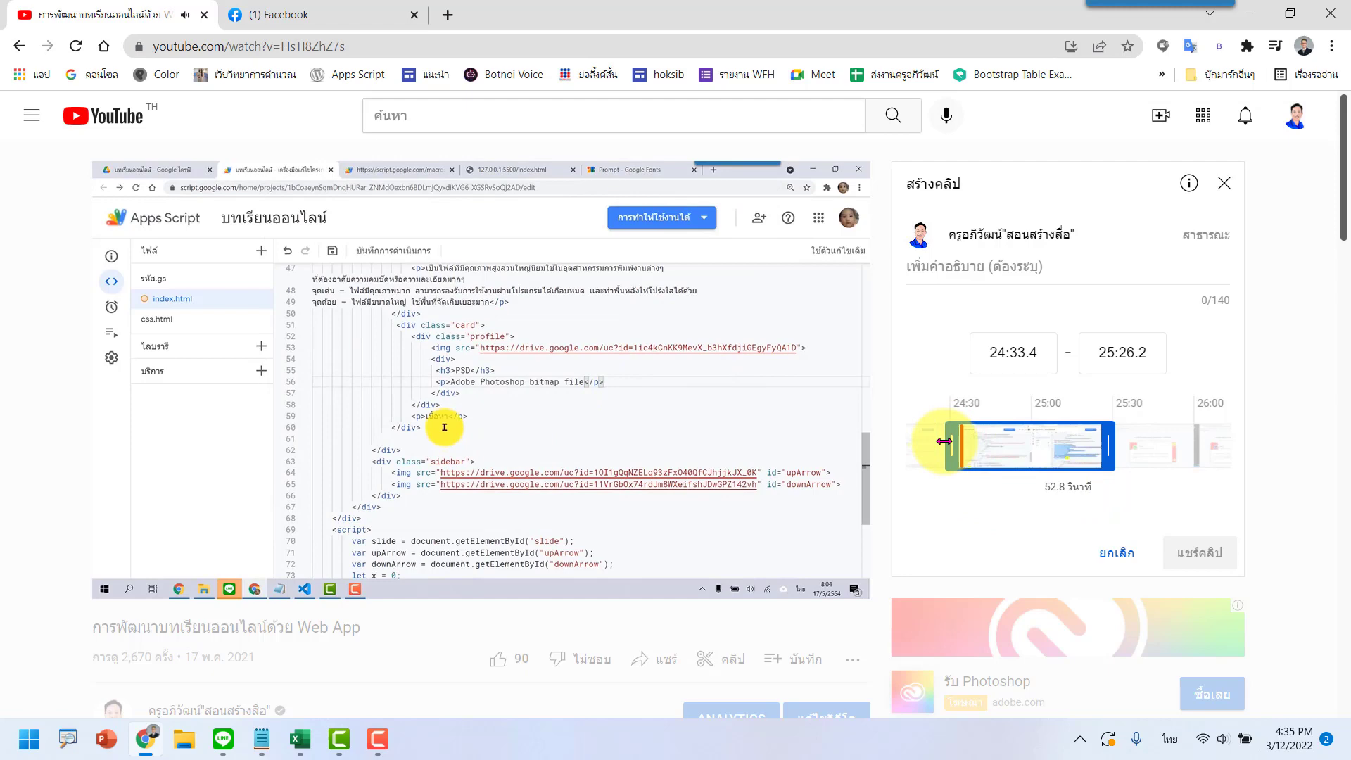
{"action": "left_click_drag", "start_coordinate": [944, 441], "coordinate": [1024, 446]}
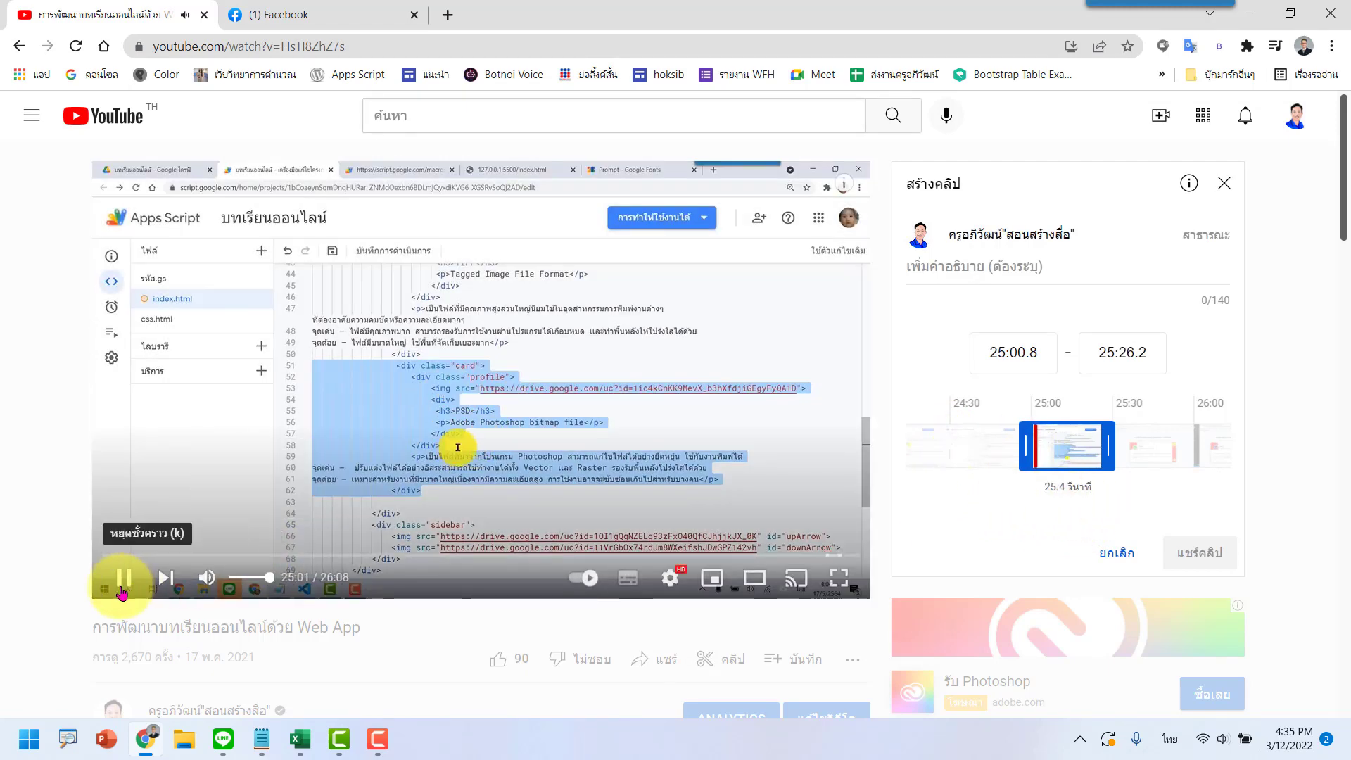
{"action": "left_click", "coordinate": [122, 577]}
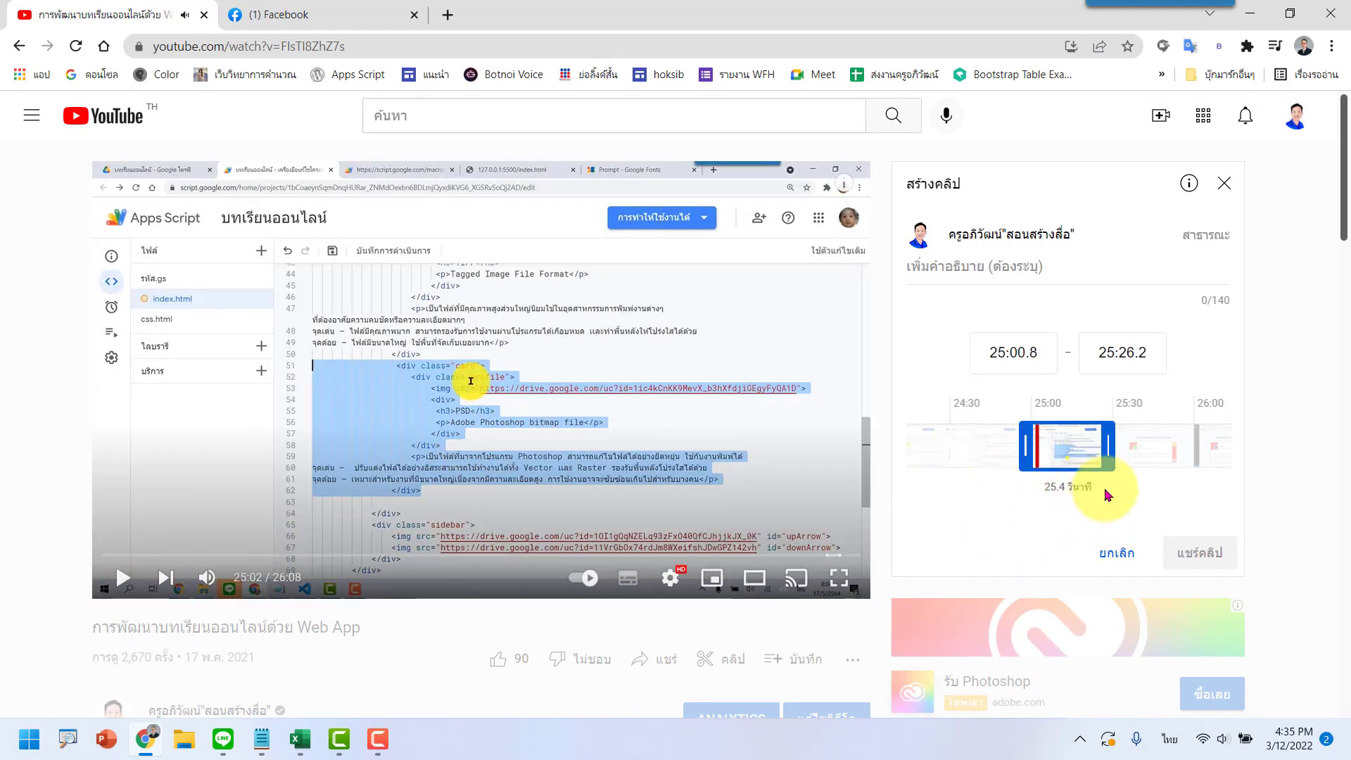
{"action": "left_click_drag", "start_coordinate": [1108, 449], "coordinate": [1158, 448]}
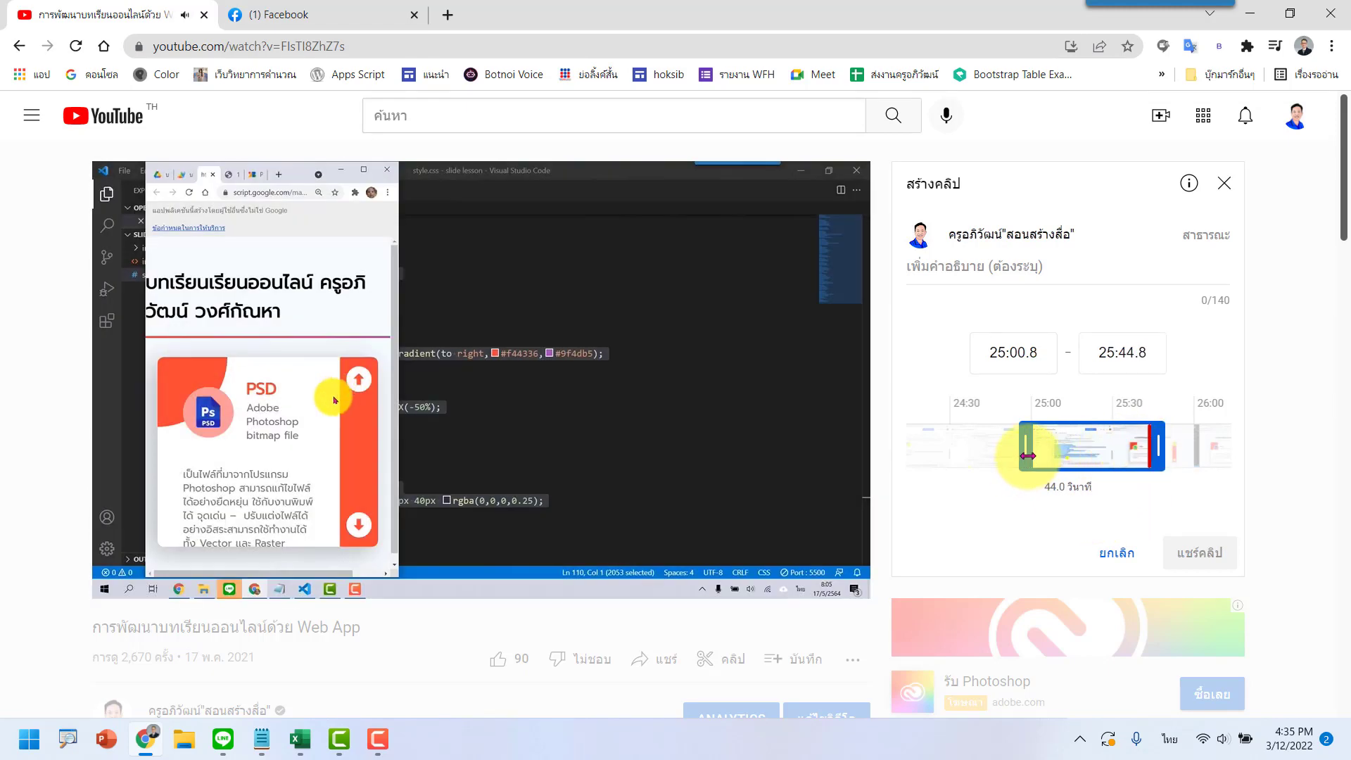
{"action": "left_click_drag", "start_coordinate": [1029, 464], "coordinate": [1047, 461]}
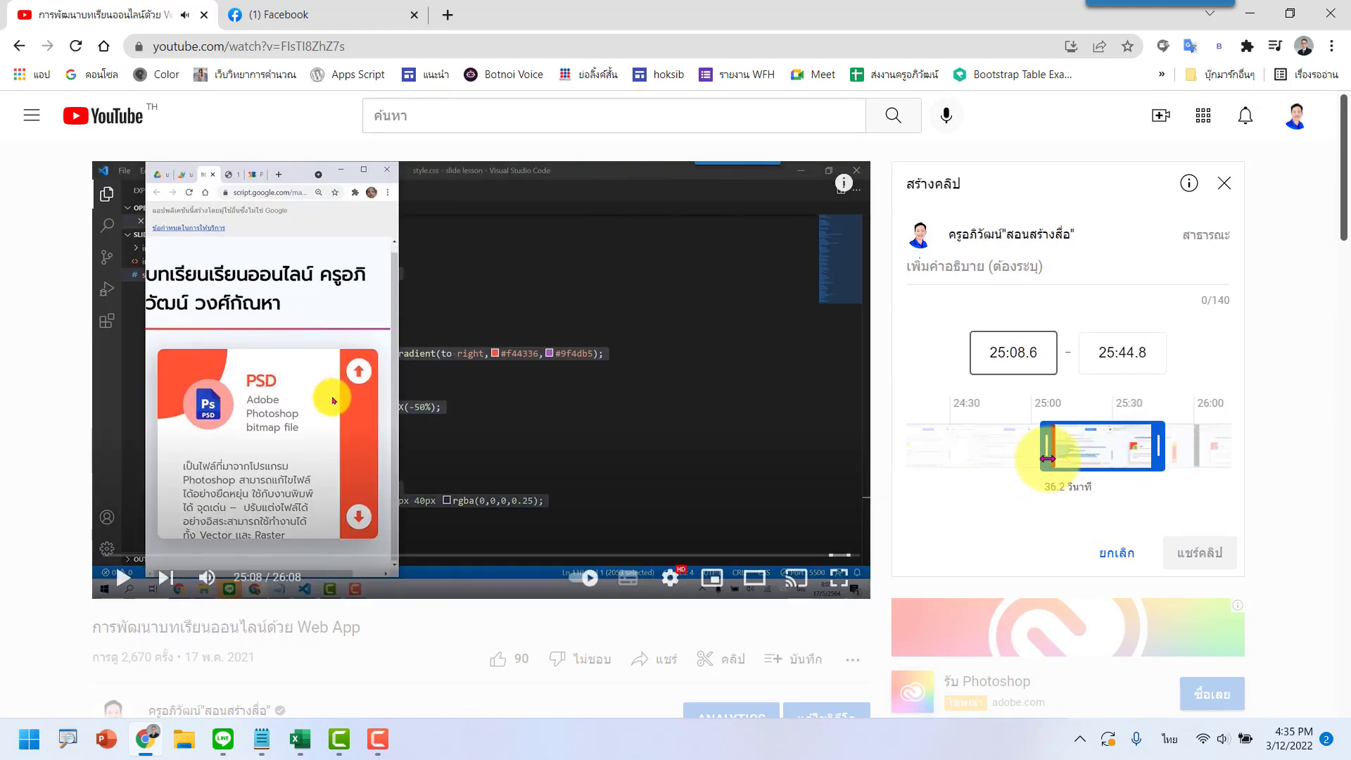
{"action": "left_click", "coordinate": [116, 578]}
{"action": "left_click", "coordinate": [111, 581]}
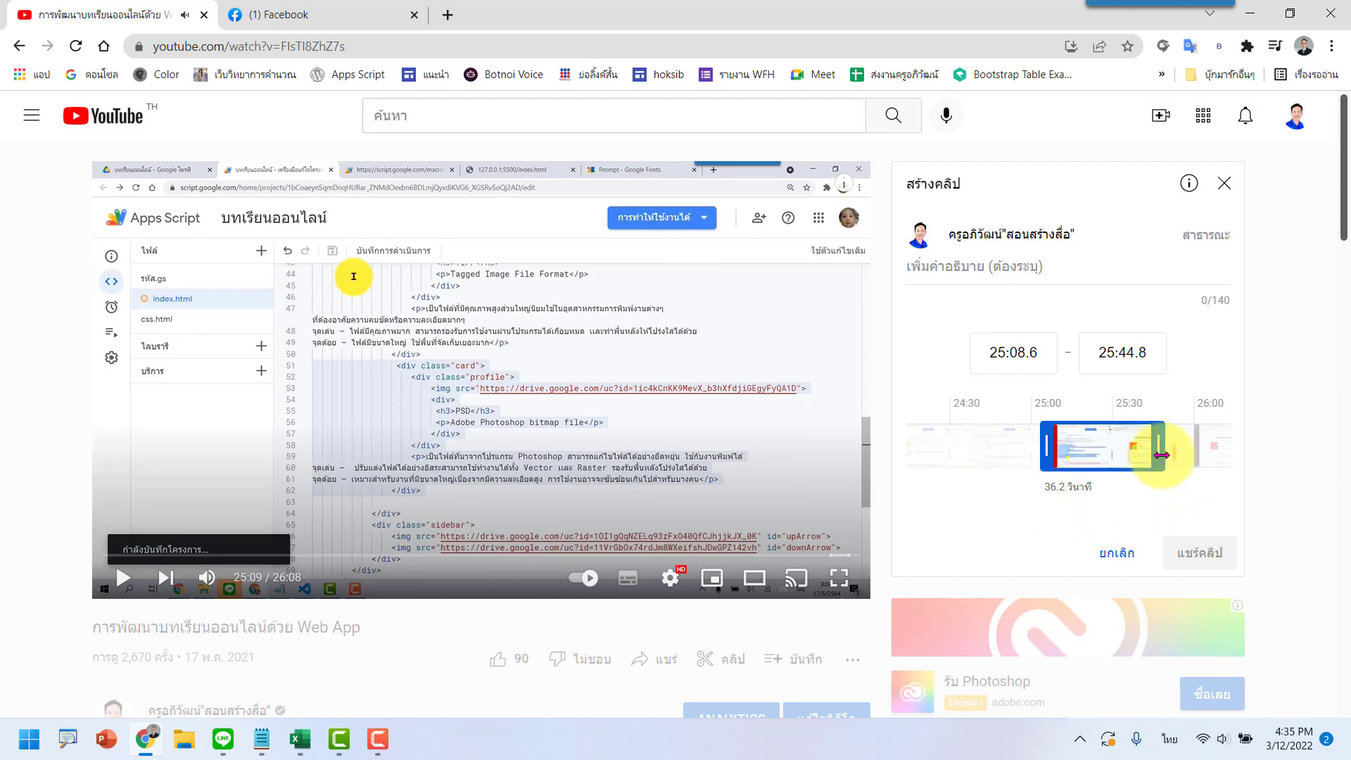
{"action": "mouse_move", "coordinate": [1160, 454]}
{"action": "left_mouse_down"}
{"action": "mouse_move", "coordinate": [1178, 454]}
{"action": "mouse_move", "coordinate": [1142, 471]}
{"action": "left_mouse_up"}
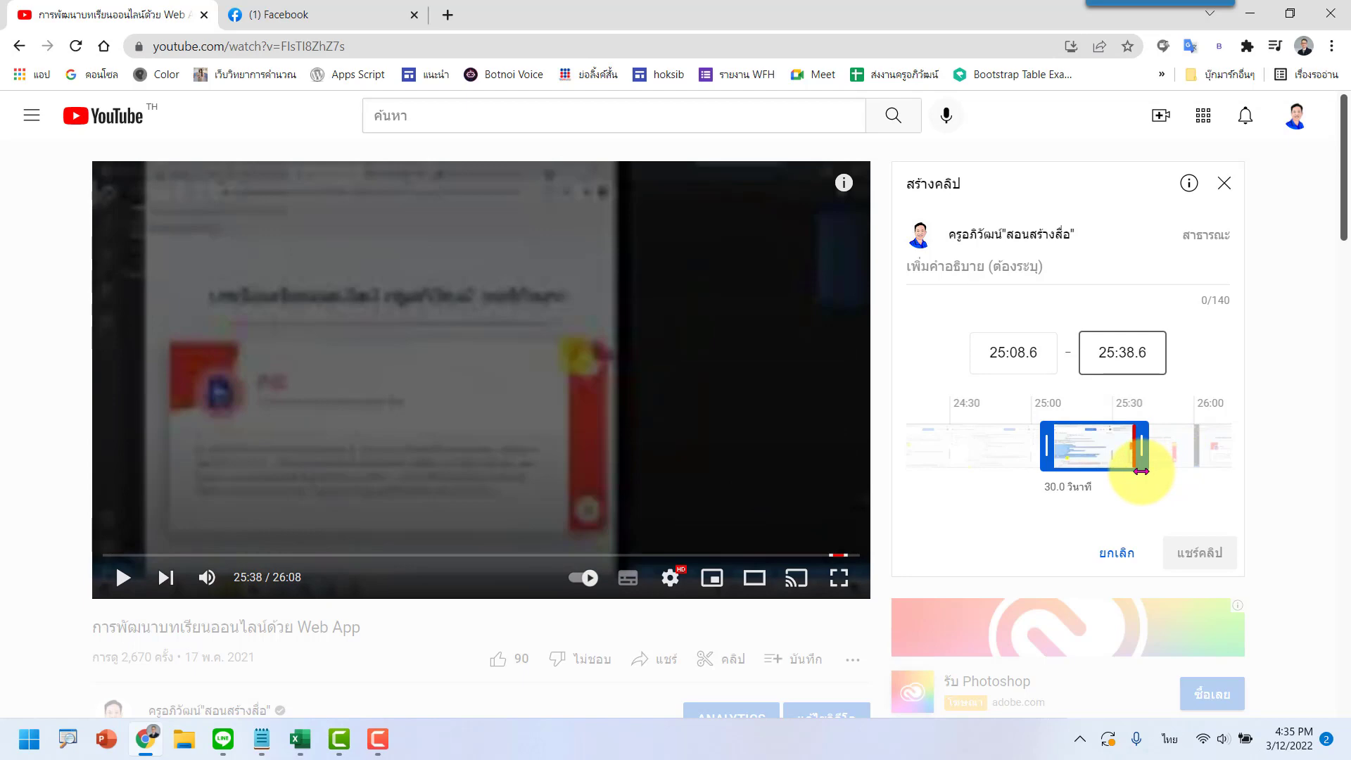
{"action": "left_click_drag", "start_coordinate": [1046, 458], "coordinate": [1031, 468]}
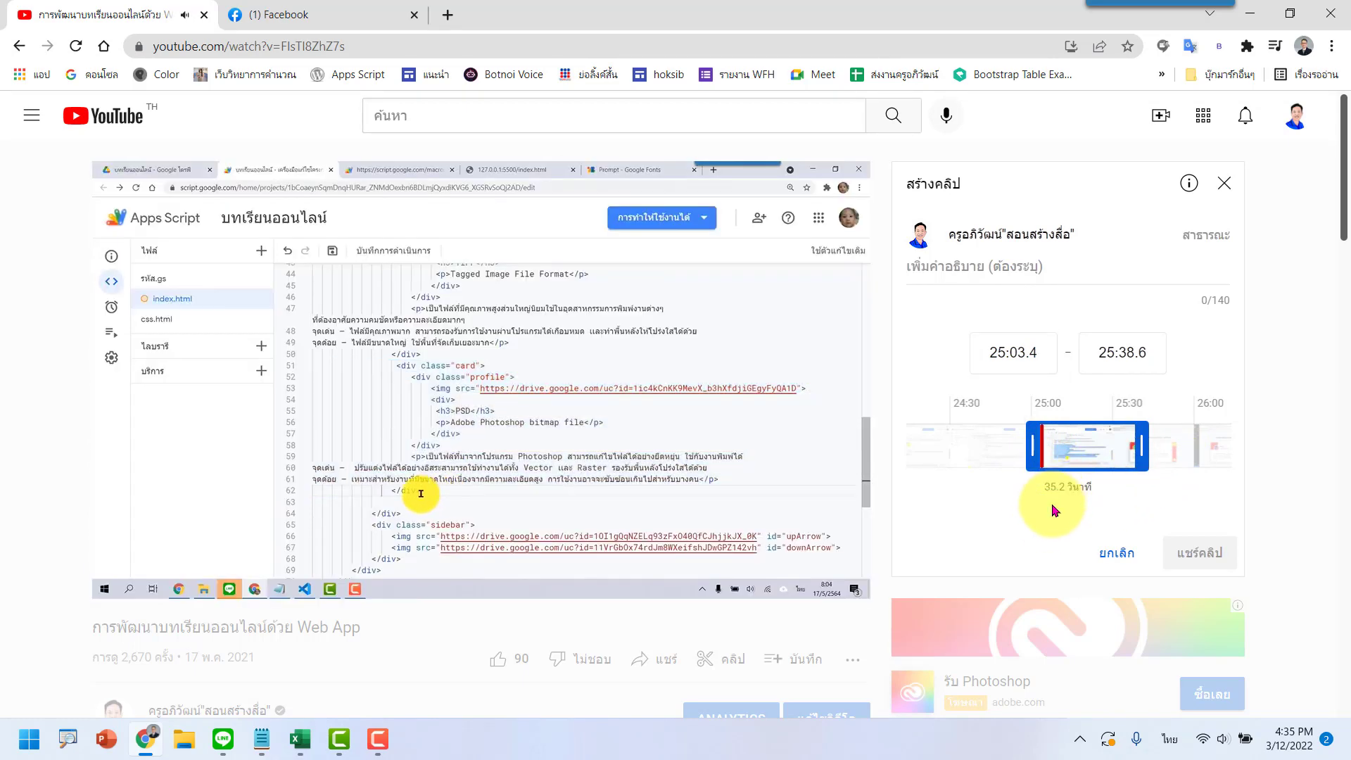
{"action": "left_click_drag", "start_coordinate": [1036, 445], "coordinate": [1047, 446]}
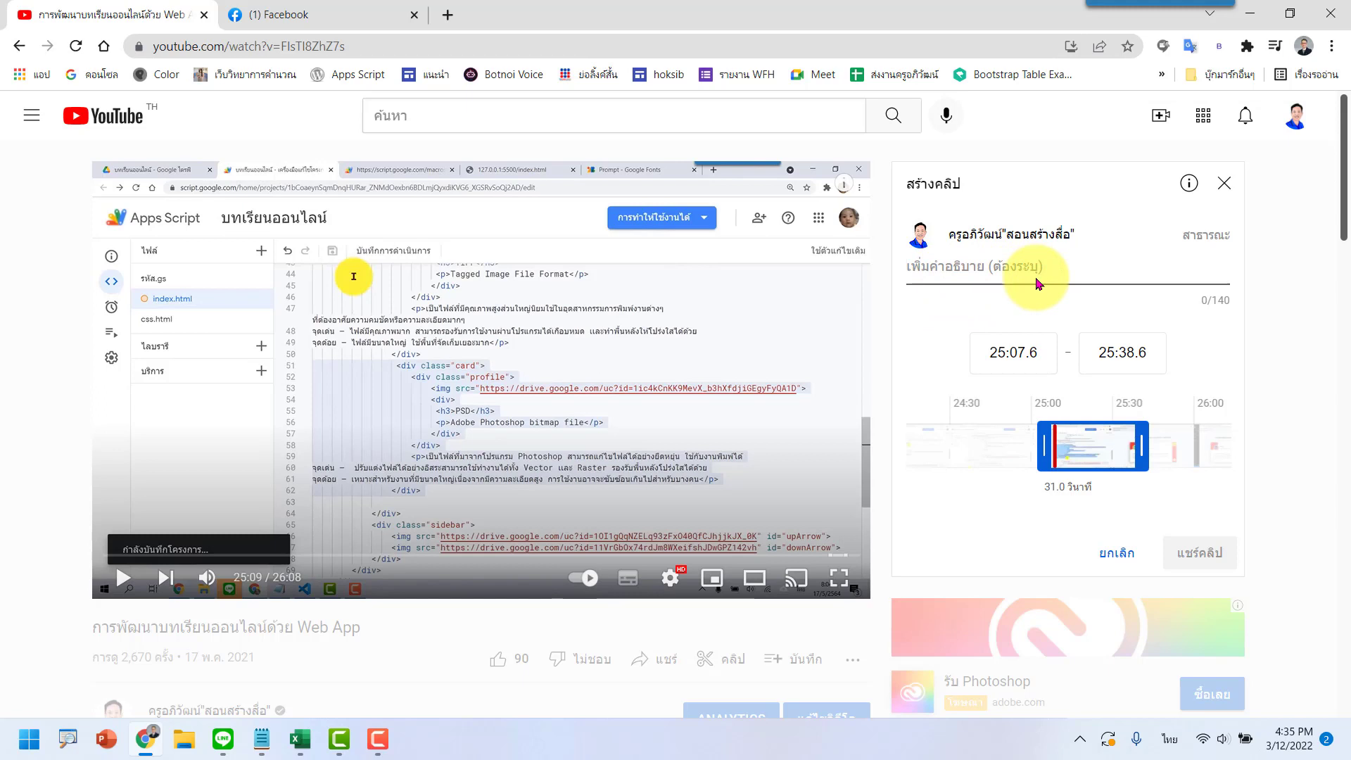
Enter the title 'การทำบทเรียนออนไลน์ด้วยเว็บแอป' and share the clip to bring up its share dialog
{"action": "type", "text": "การทำบทเรียนออนไลน์ด้วยเว็บแอป"}
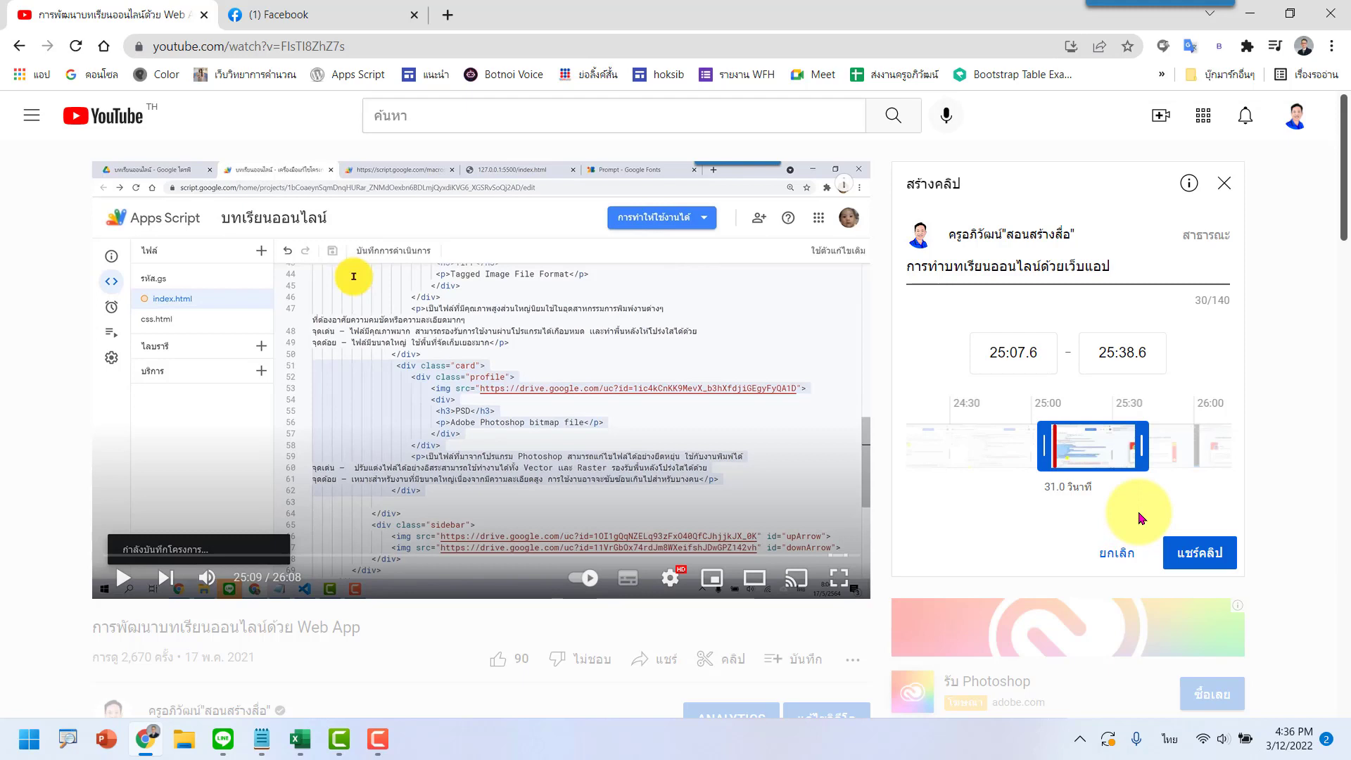
{"action": "left_click", "coordinate": [1210, 562]}
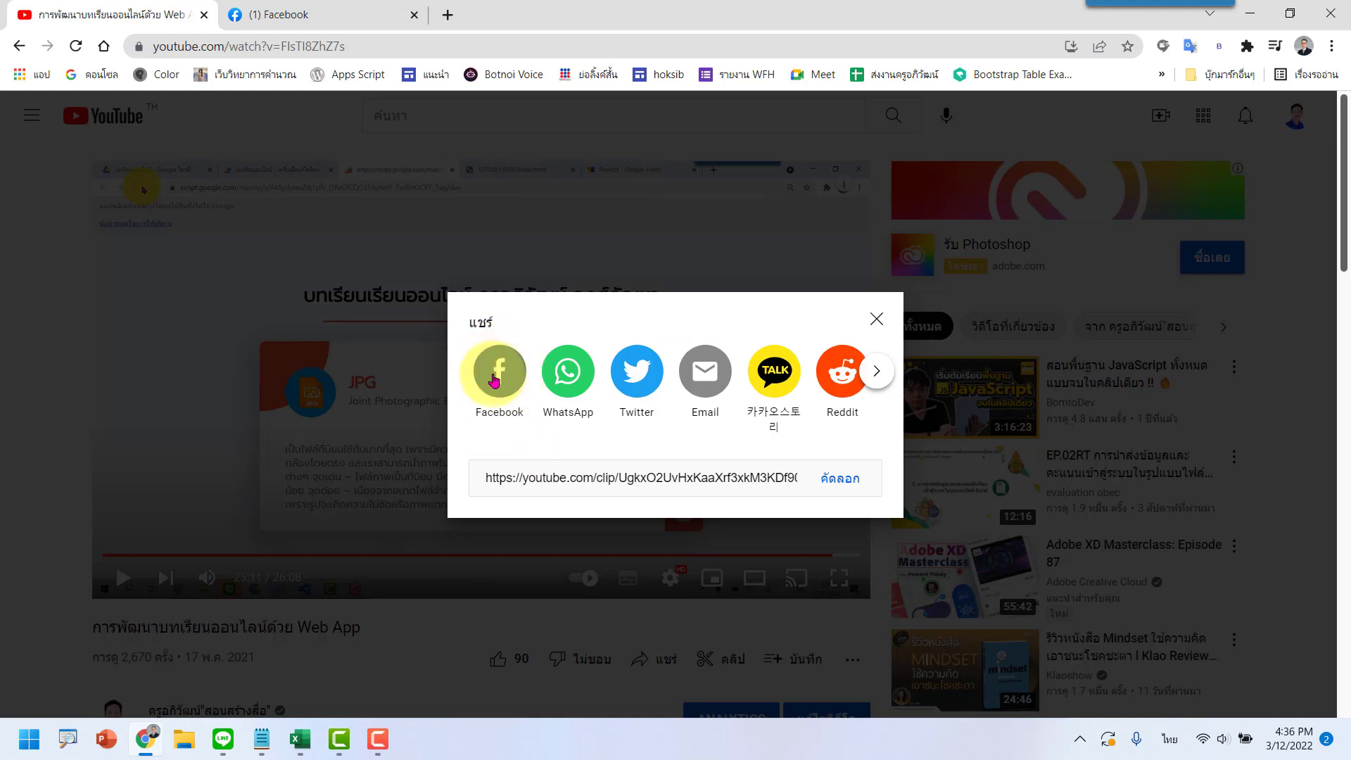
Share the clip via Facebook, continuing past the security warning to the News Feed post window
{"action": "left_click", "coordinate": [494, 374]}
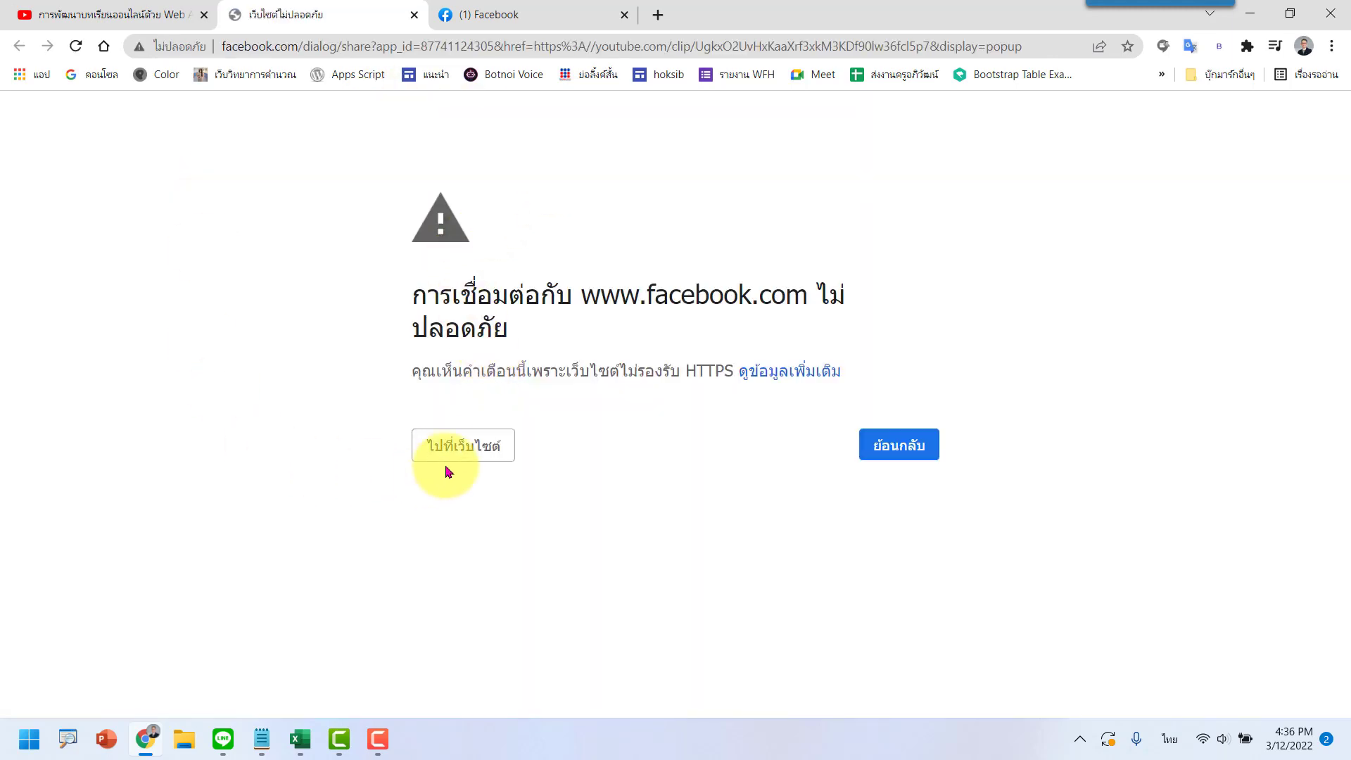
{"action": "left_click", "coordinate": [454, 454]}
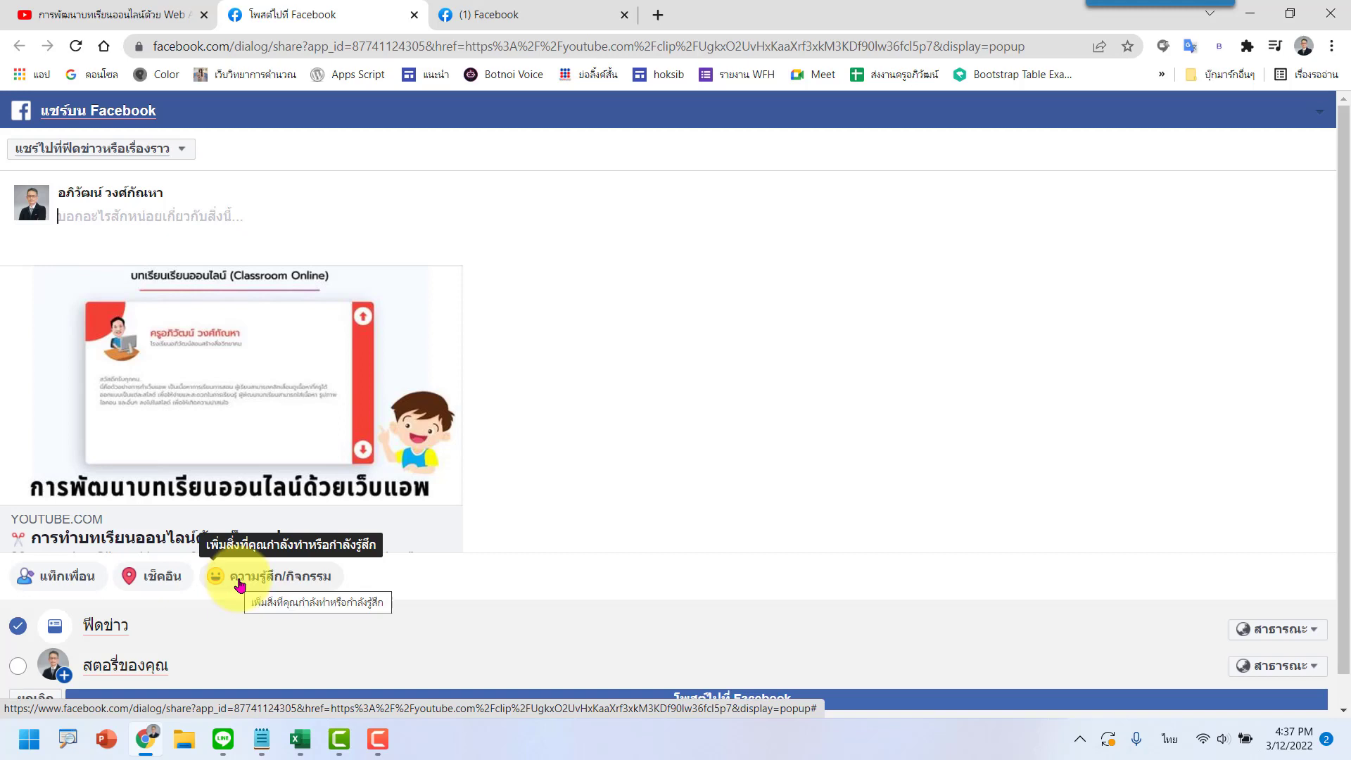
Post the clip to Facebook, copy its youtube.com/clip link, and close the share dialog
{"action": "left_click", "coordinate": [725, 699]}
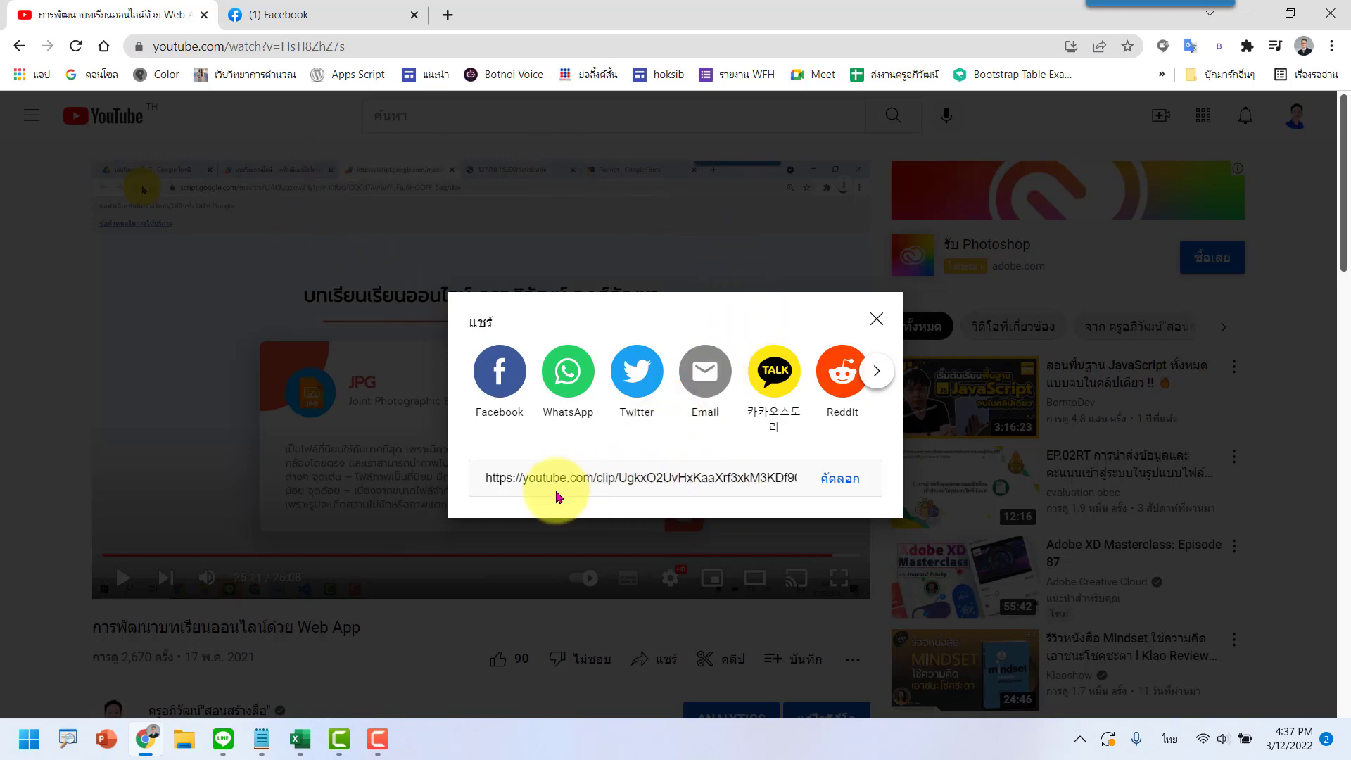
{"action": "left_click", "coordinate": [840, 486]}
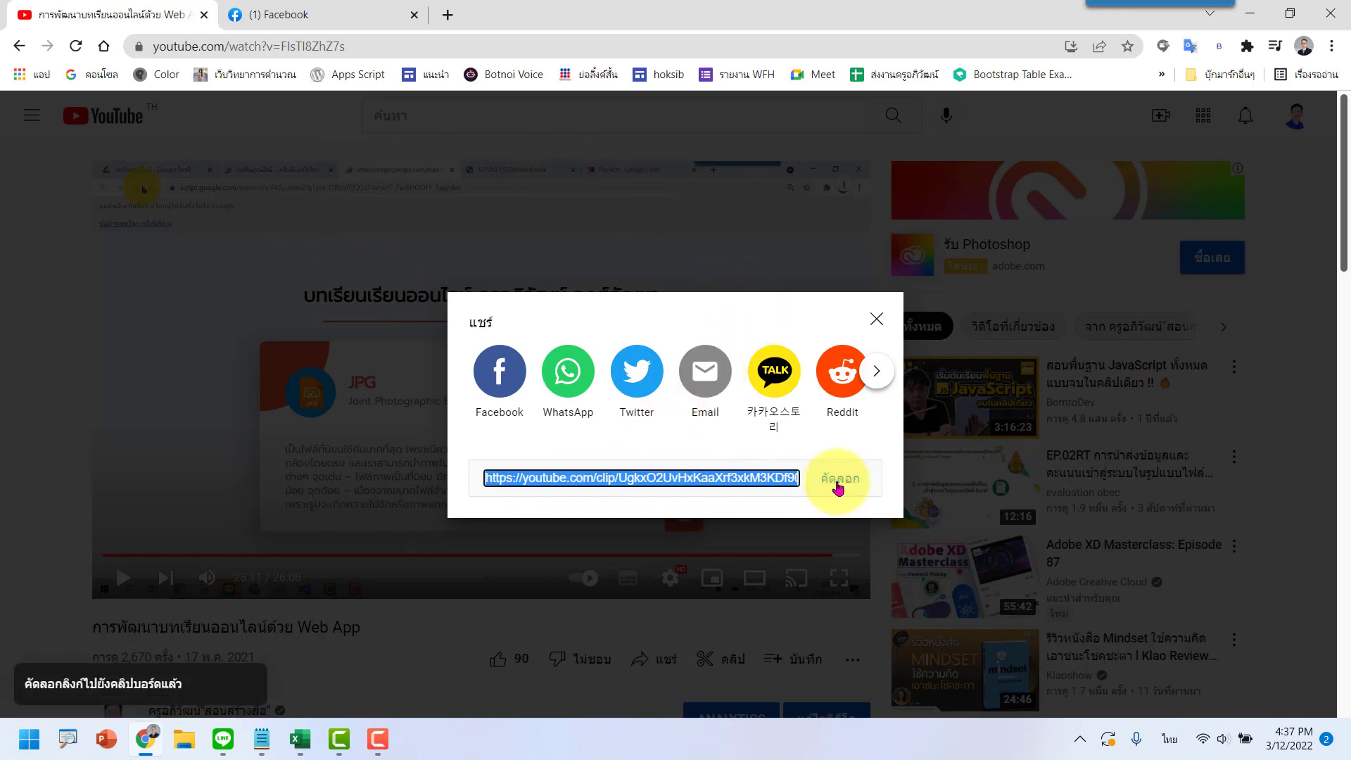
{"action": "left_click", "coordinate": [877, 321]}
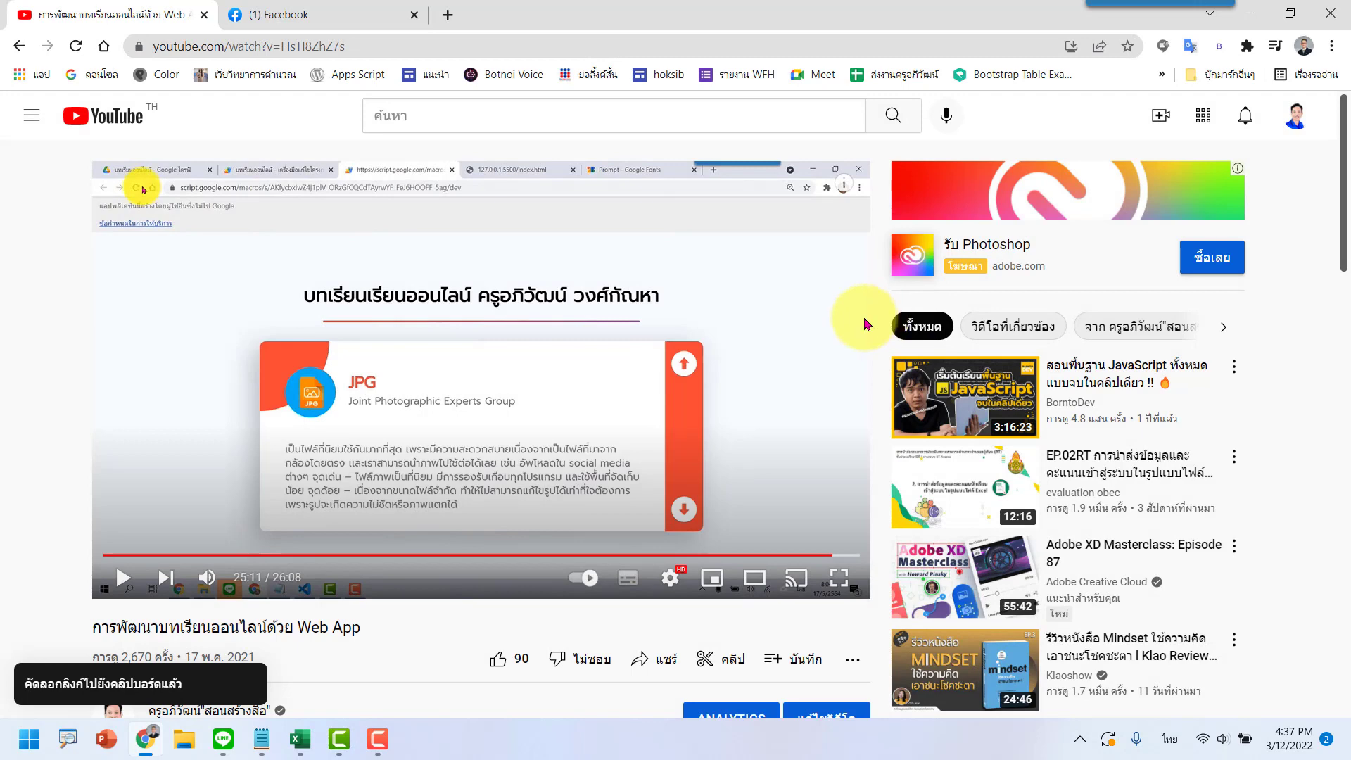
Go to the Facebook profile page and reload it to show the new post
{"action": "left_click", "coordinate": [329, 16]}
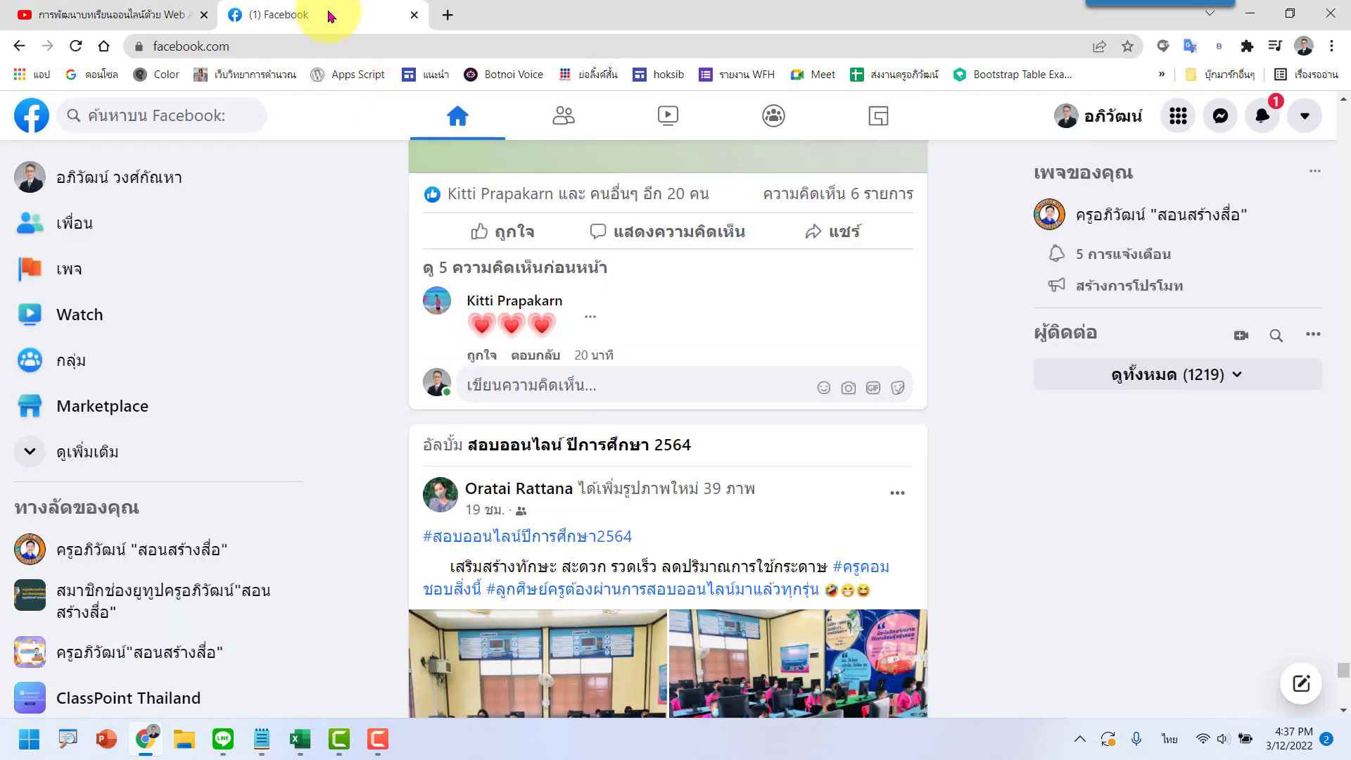
{"action": "left_click", "coordinate": [1114, 119]}
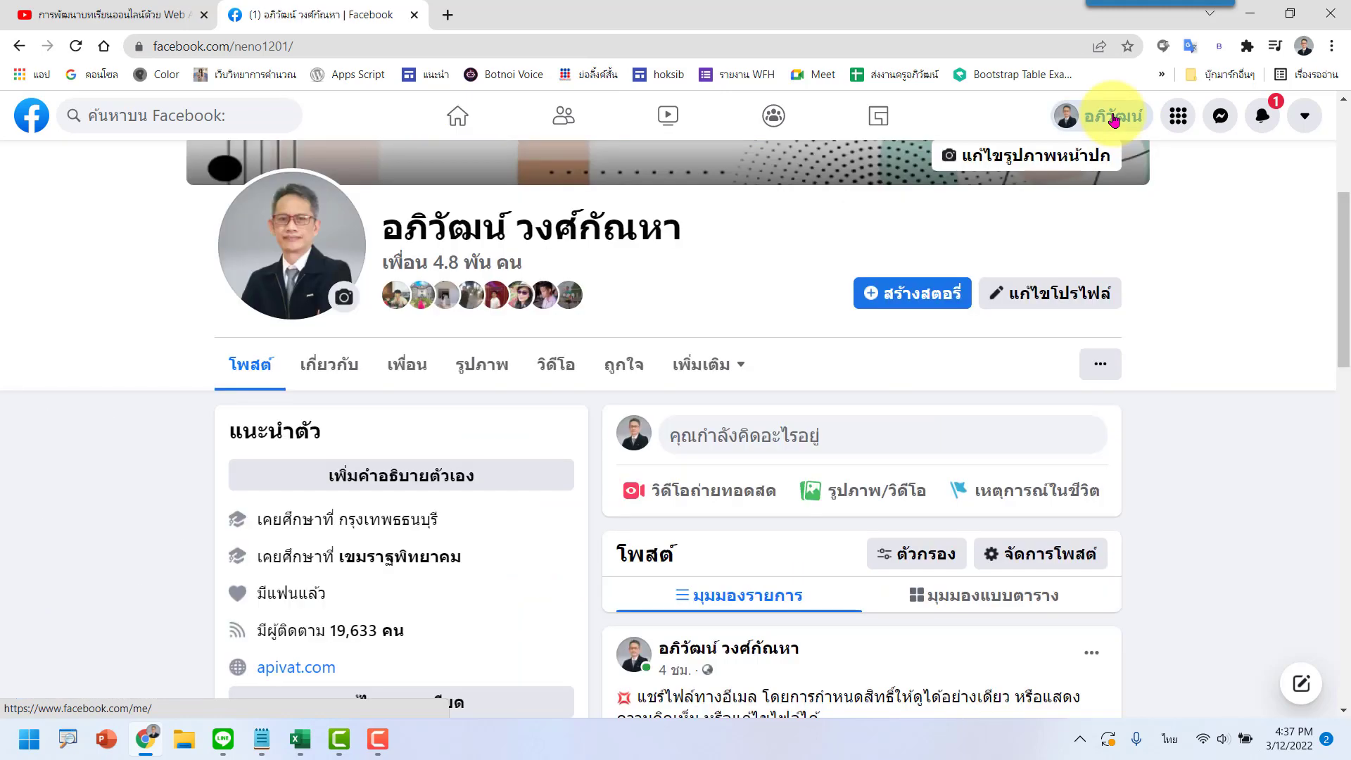
{"action": "left_click", "coordinate": [75, 46]}
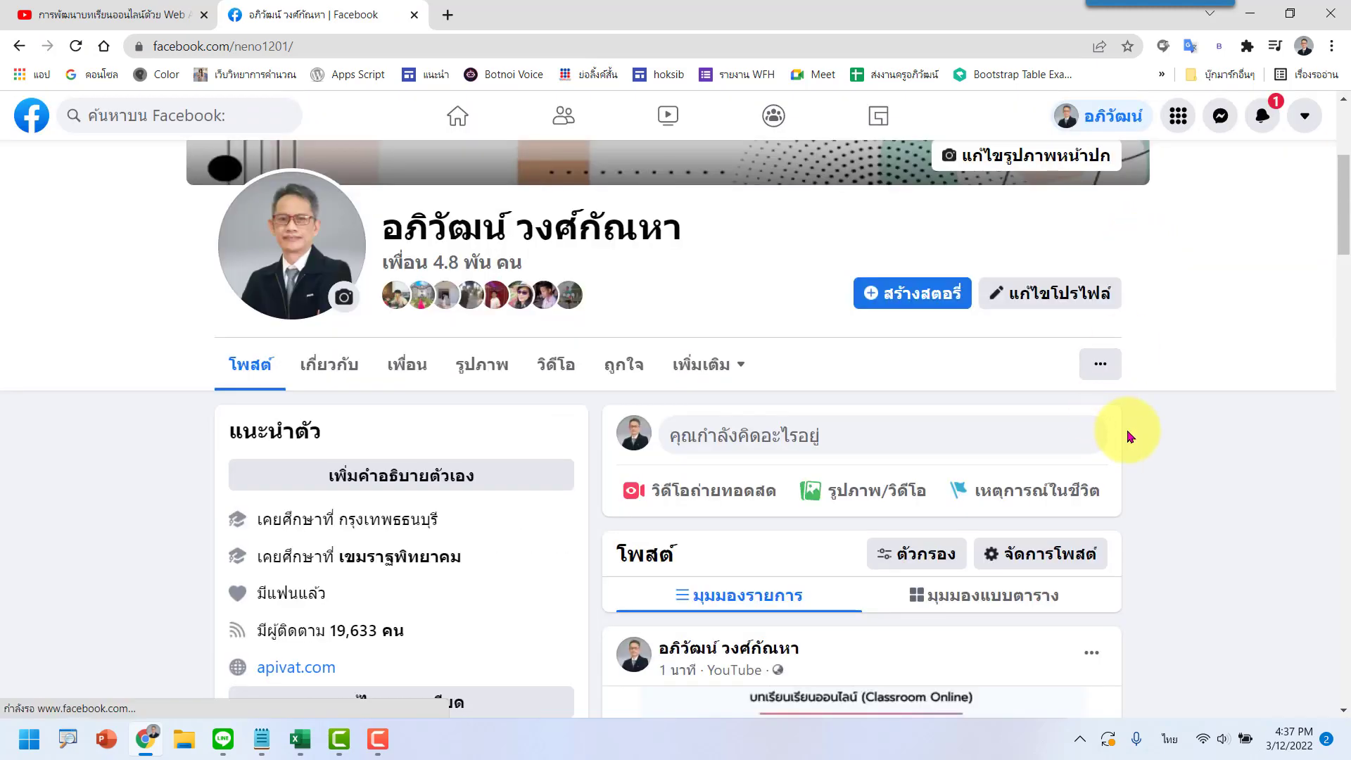
Find the clip post on the profile and open its YouTube link in a new tab
{"action": "scroll", "coordinate": [1128, 436], "scroll_direction": "down", "scroll_amount": 4}
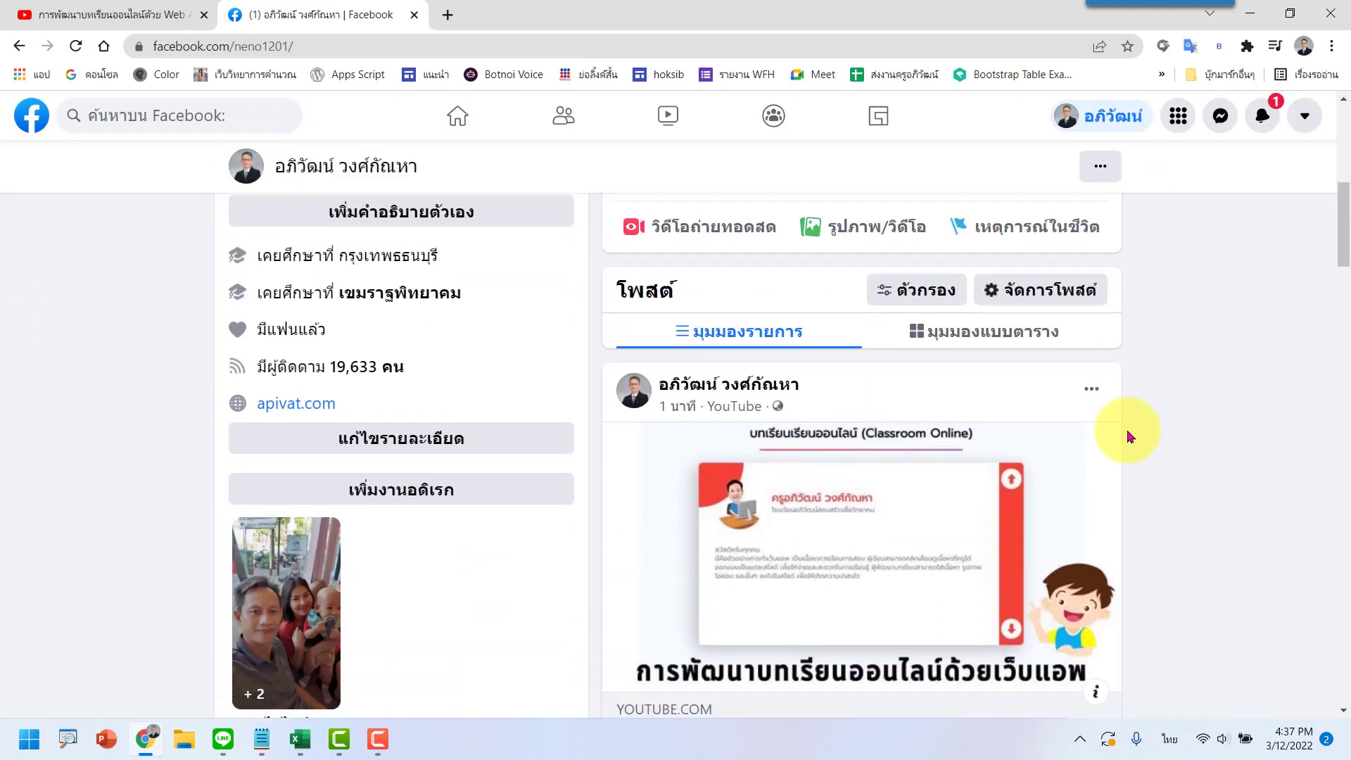
{"action": "scroll", "coordinate": [1128, 436], "scroll_direction": "down", "scroll_amount": 3}
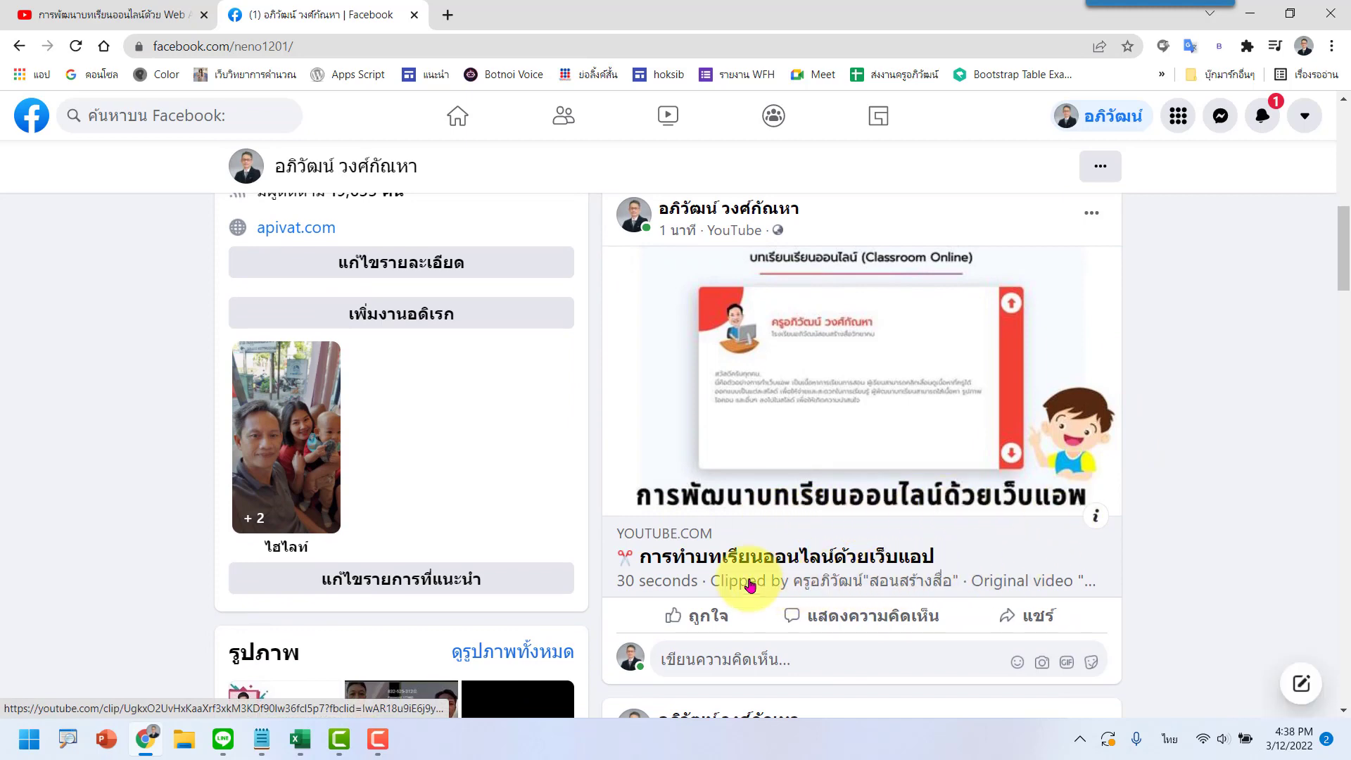
{"action": "scroll", "coordinate": [1003, 498], "scroll_direction": "up", "scroll_amount": 1}
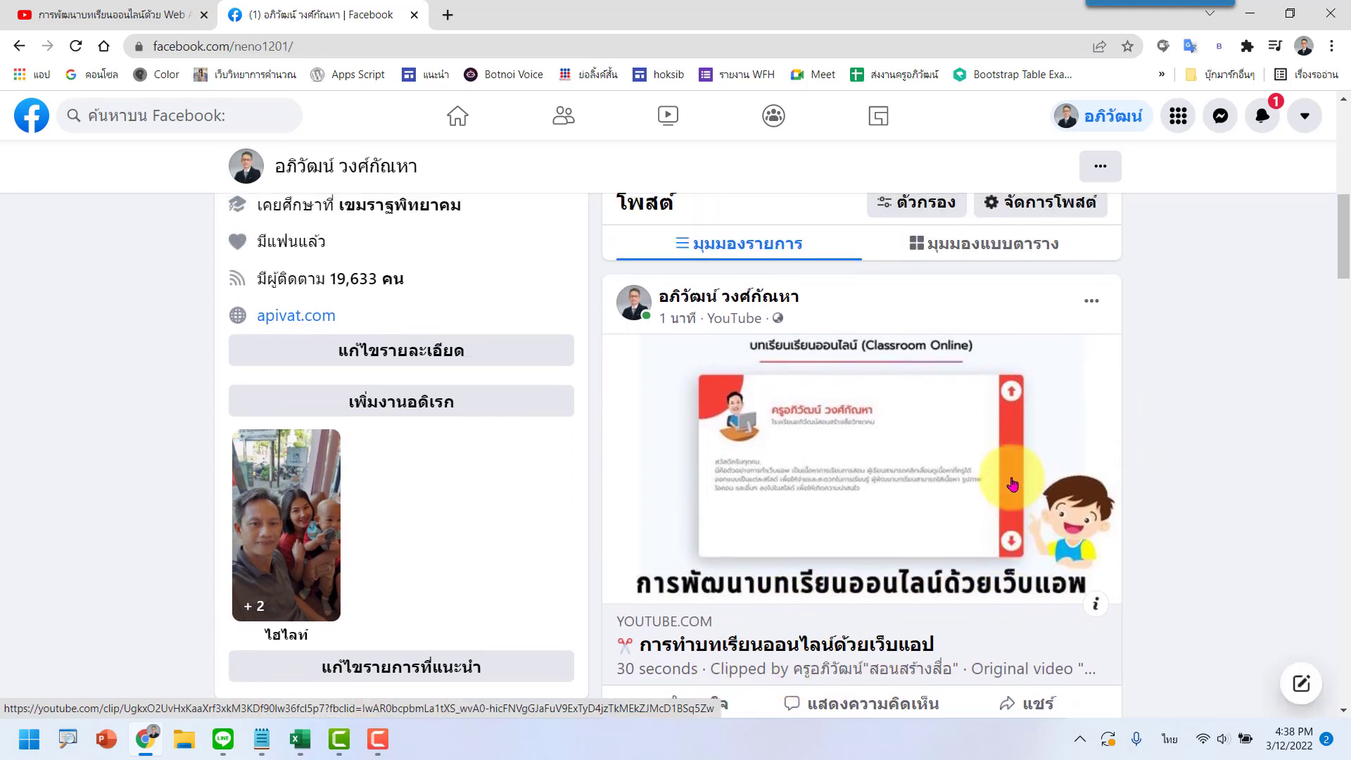
{"action": "scroll", "coordinate": [815, 478], "scroll_direction": "down", "scroll_amount": 1}
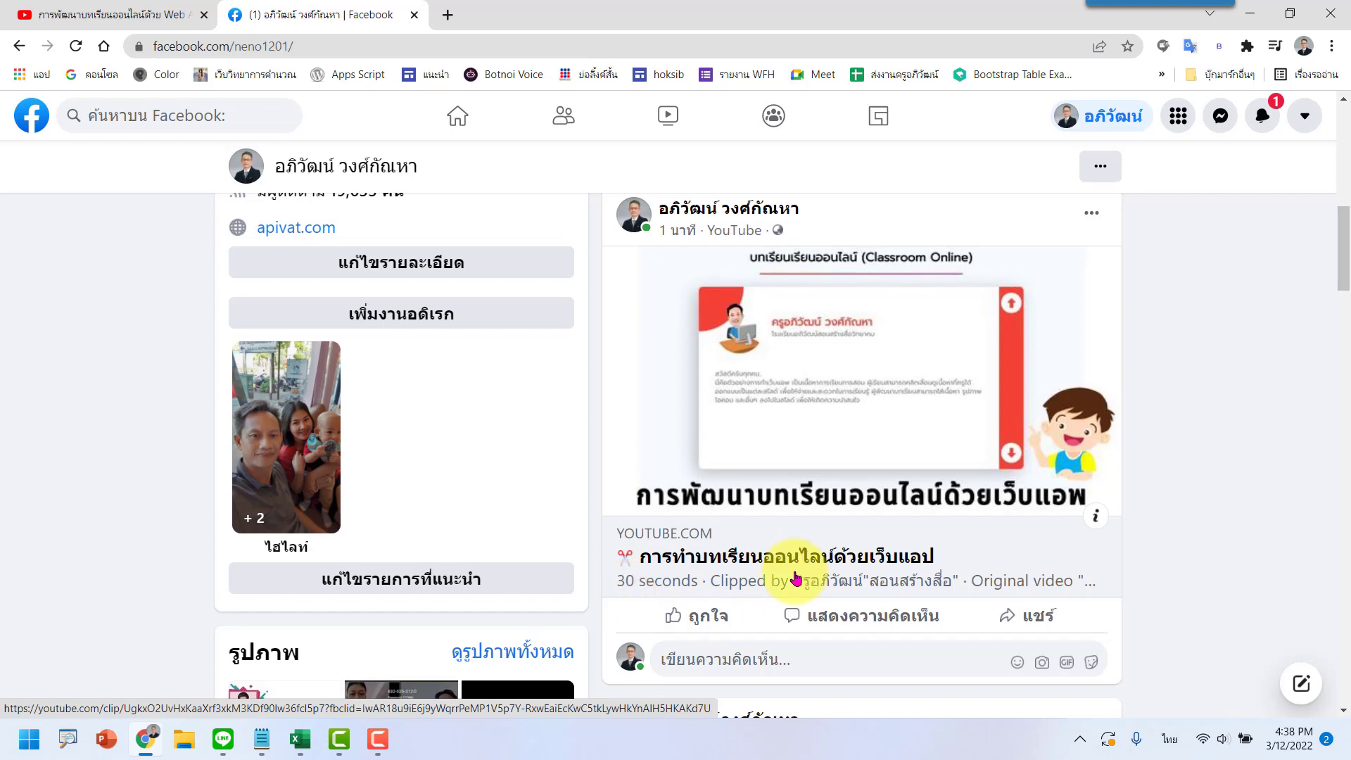
{"action": "left_click", "coordinate": [816, 545]}
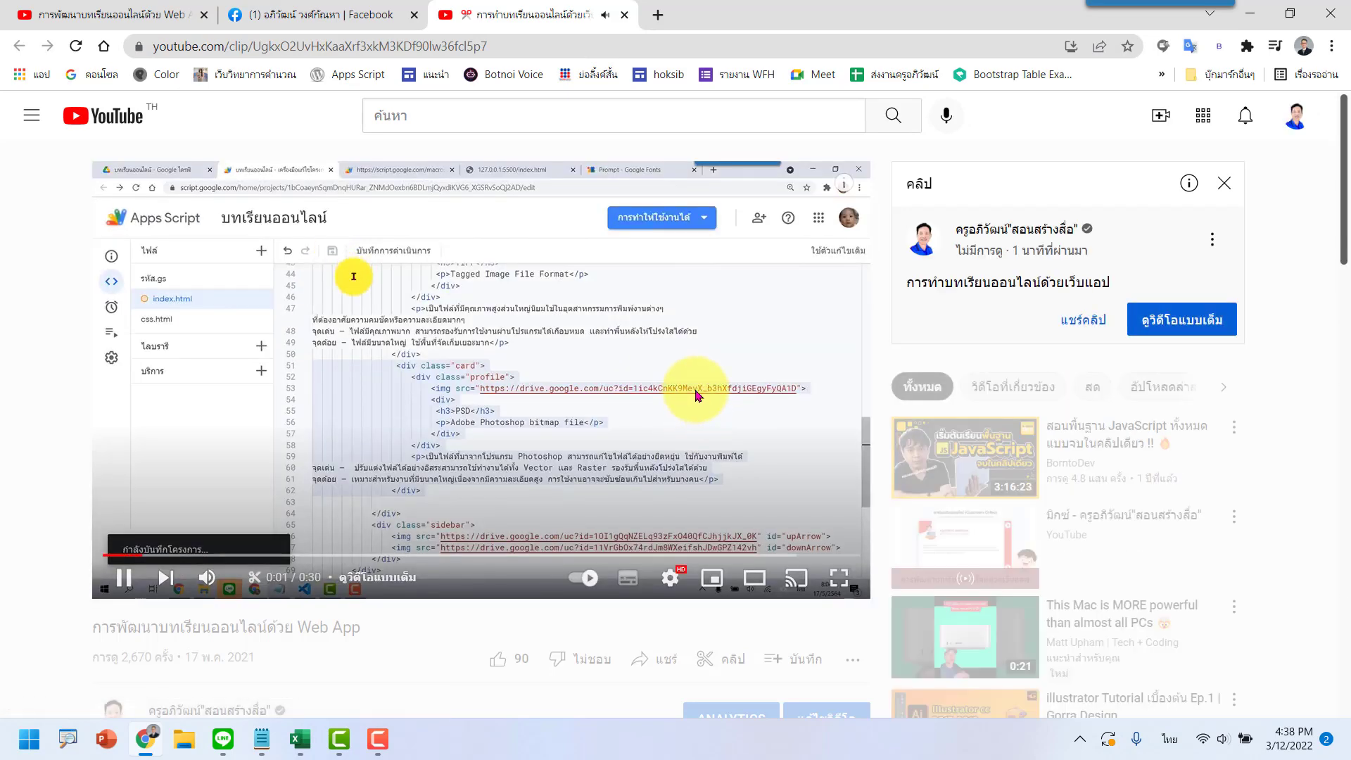
Pause and replay the 30-second clip, then return to the original Web App lesson tab
{"action": "left_click", "coordinate": [127, 580]}
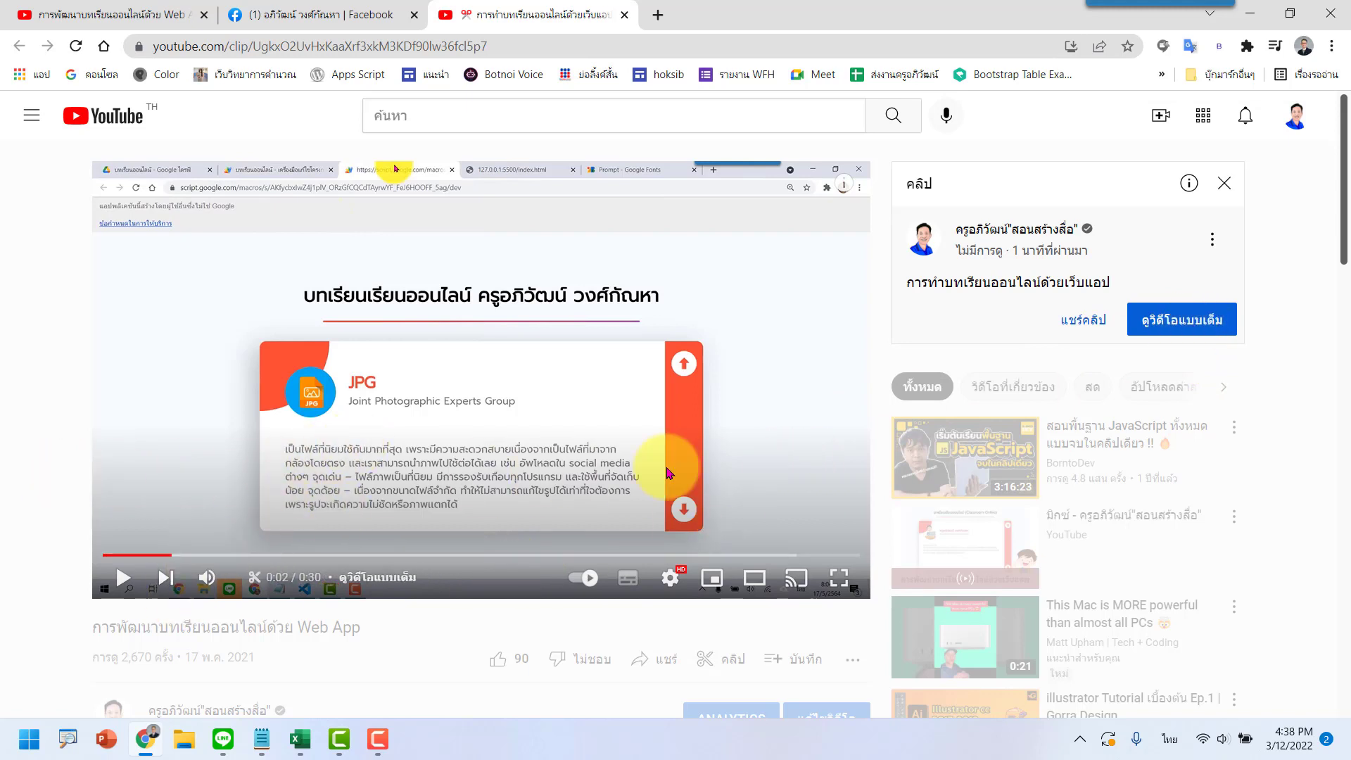
{"action": "left_click", "coordinate": [121, 583]}
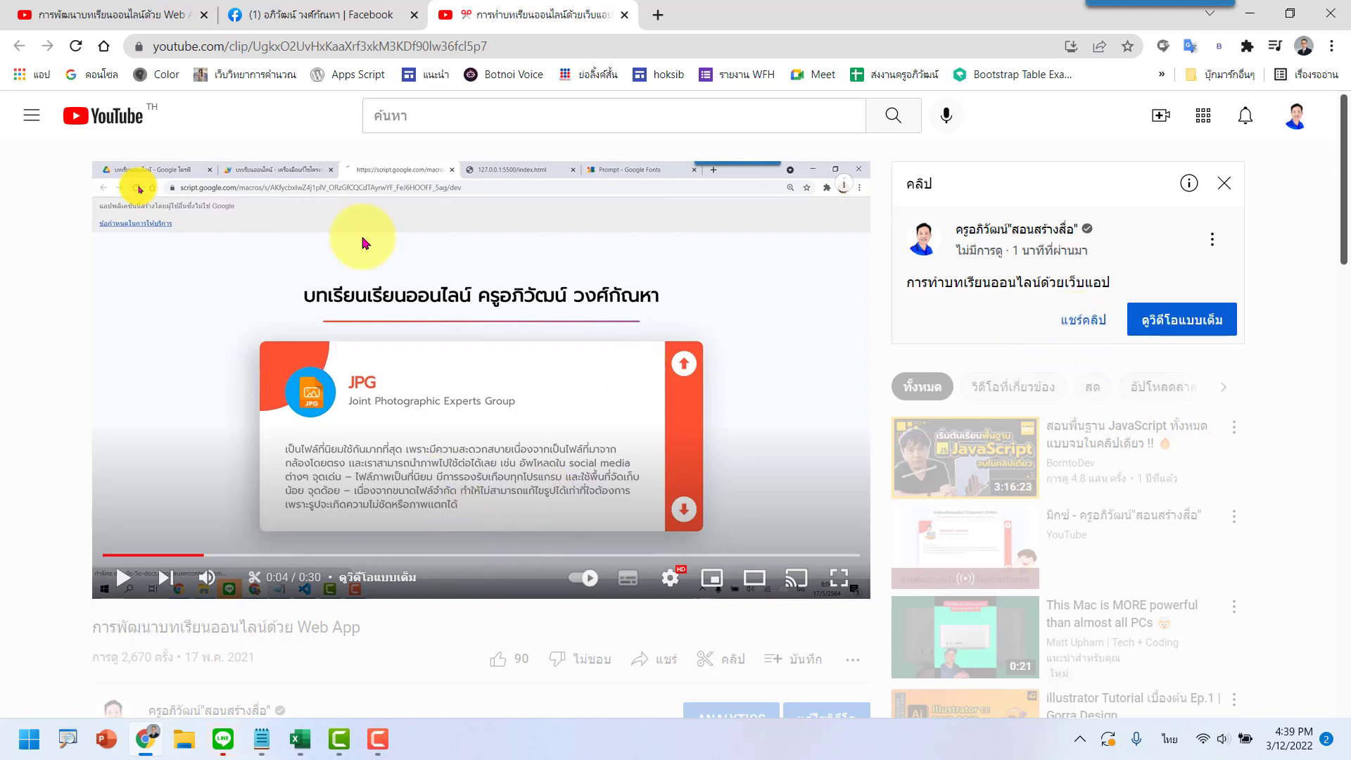
{"action": "left_click", "coordinate": [119, 16]}
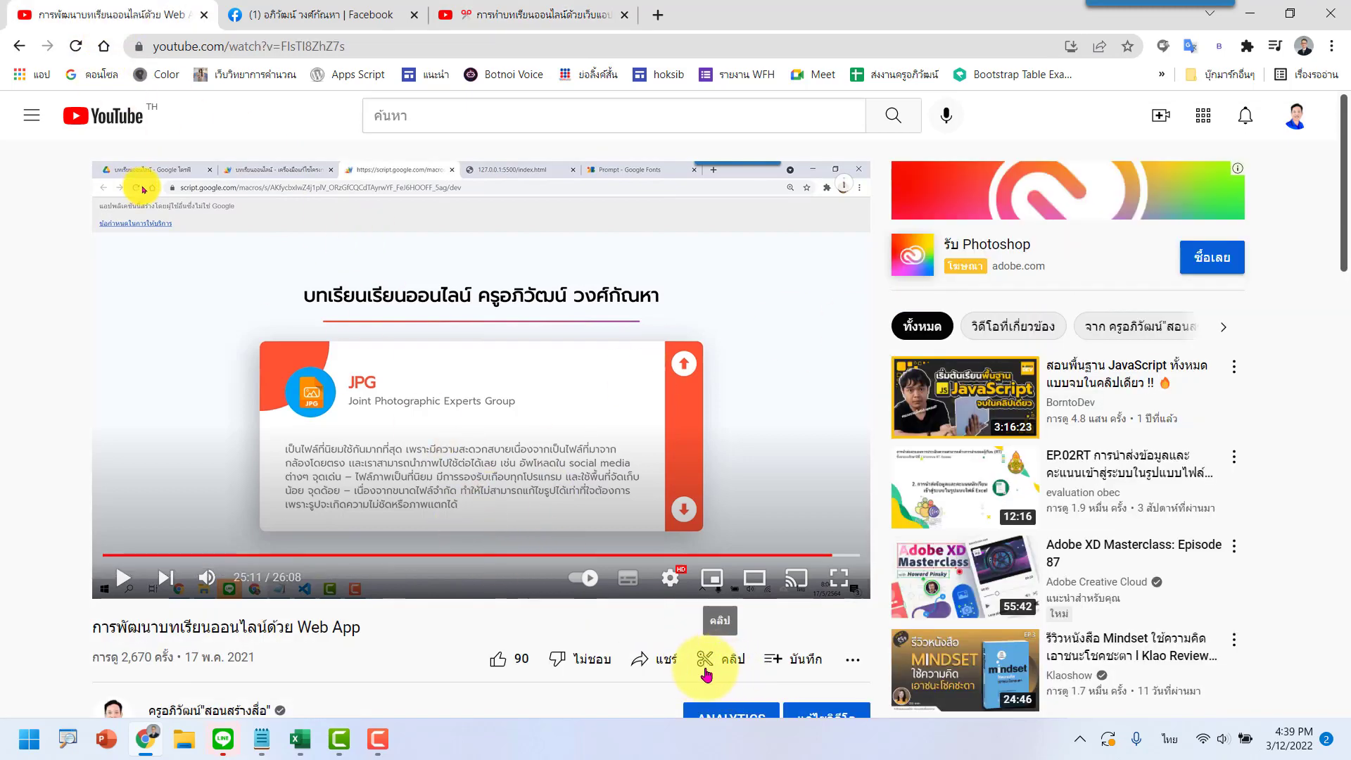
{"action": "left_click", "coordinate": [711, 675]}
{"action": "left_click", "coordinate": [711, 671]}
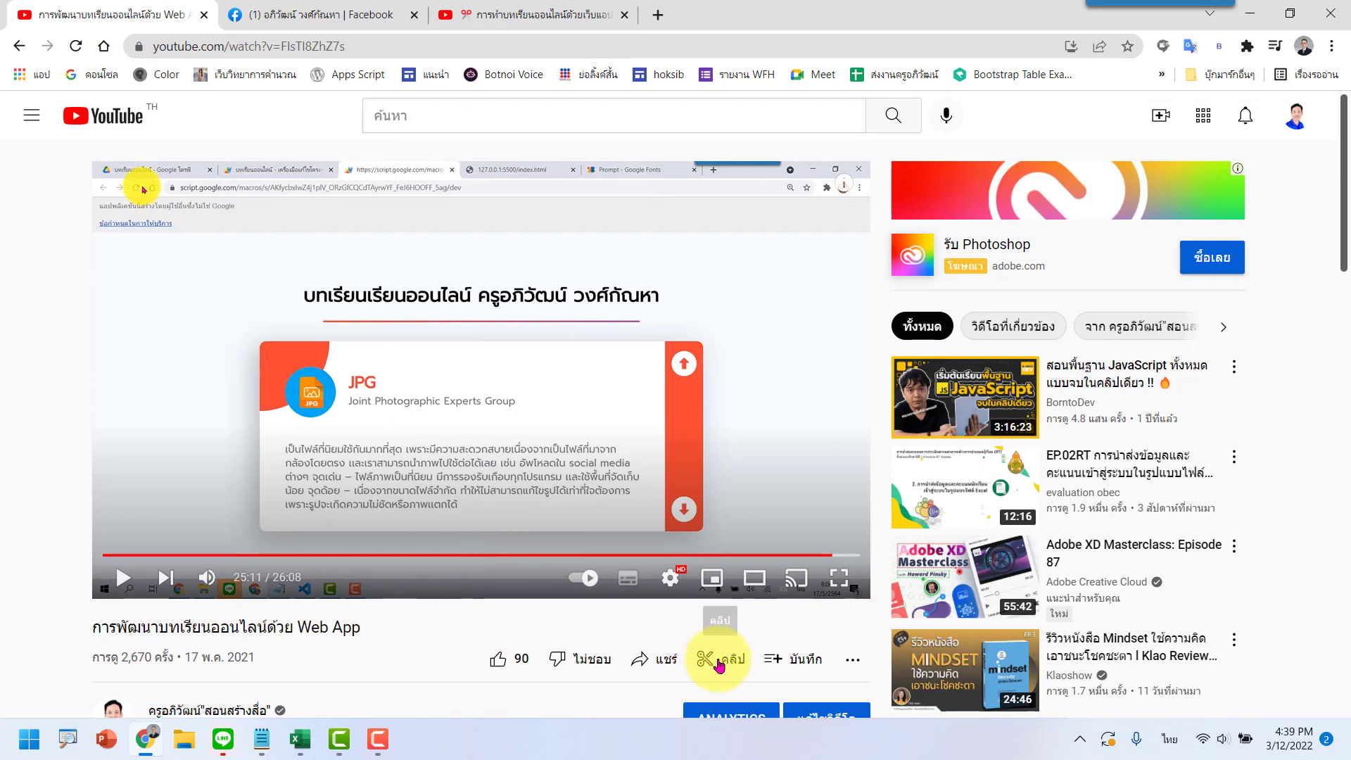